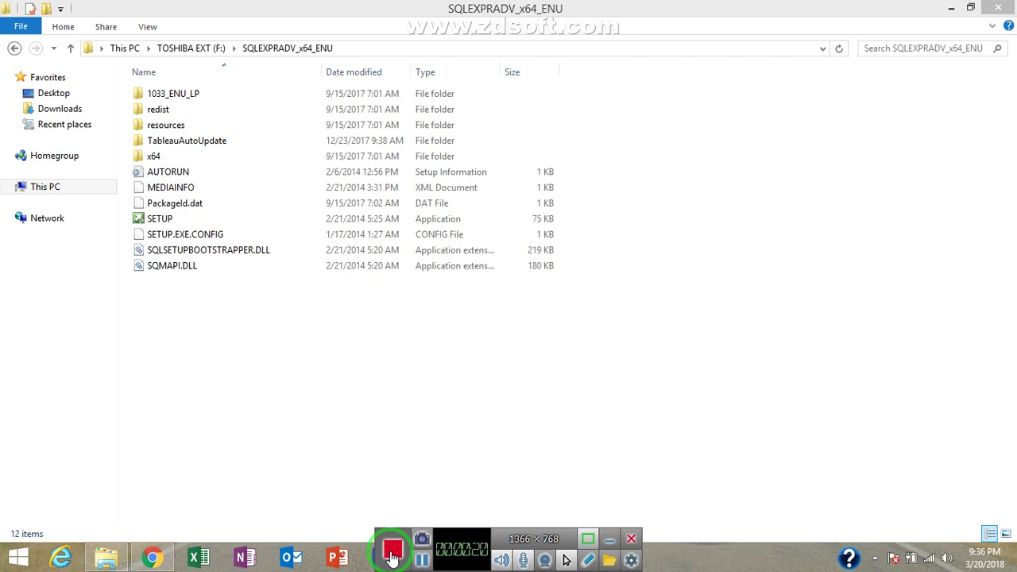
{"action": "left_click", "coordinate": [249, 416]}
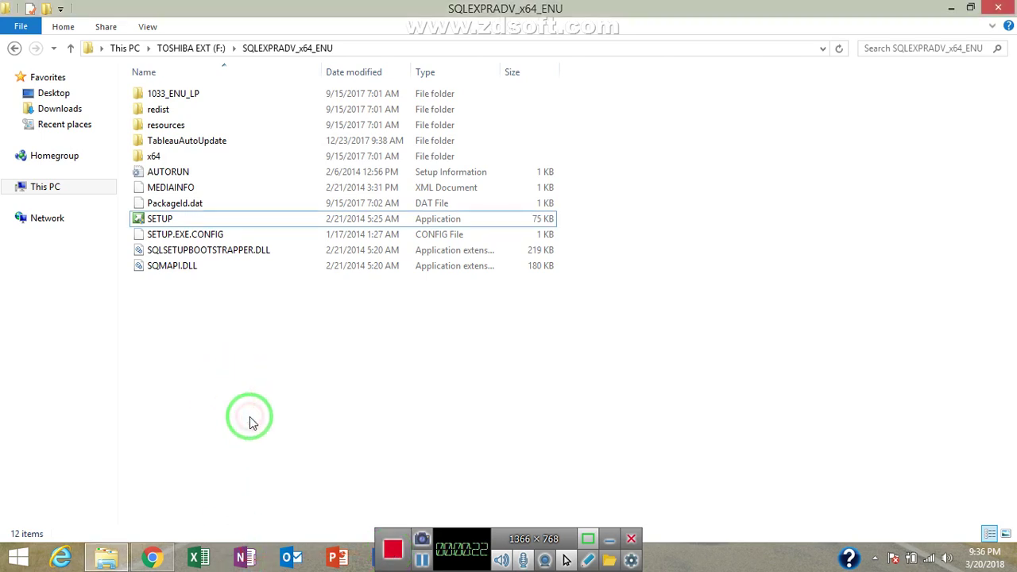
{"action": "right_click", "coordinate": [249, 420]}
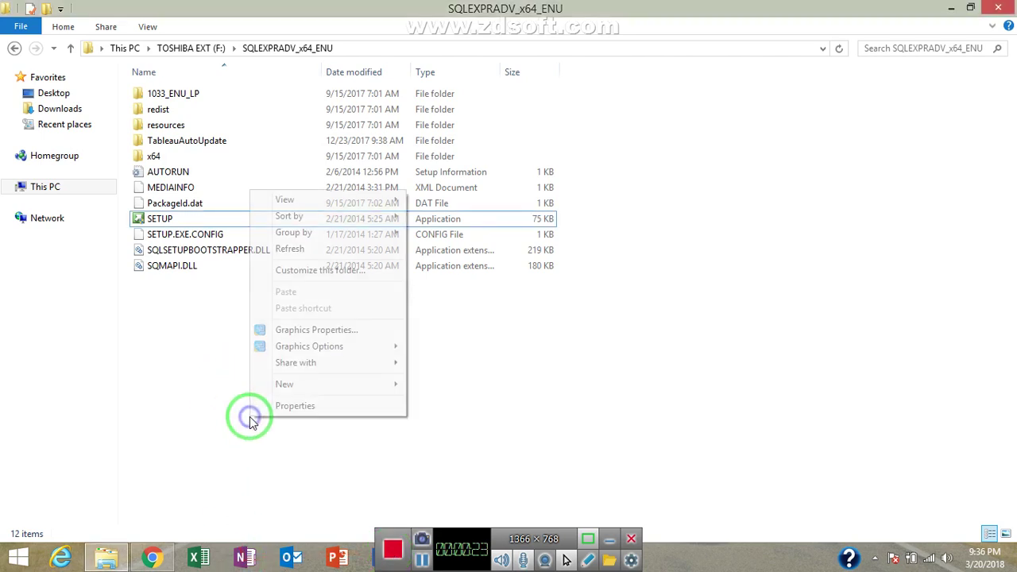
{"action": "left_click", "coordinate": [321, 251]}
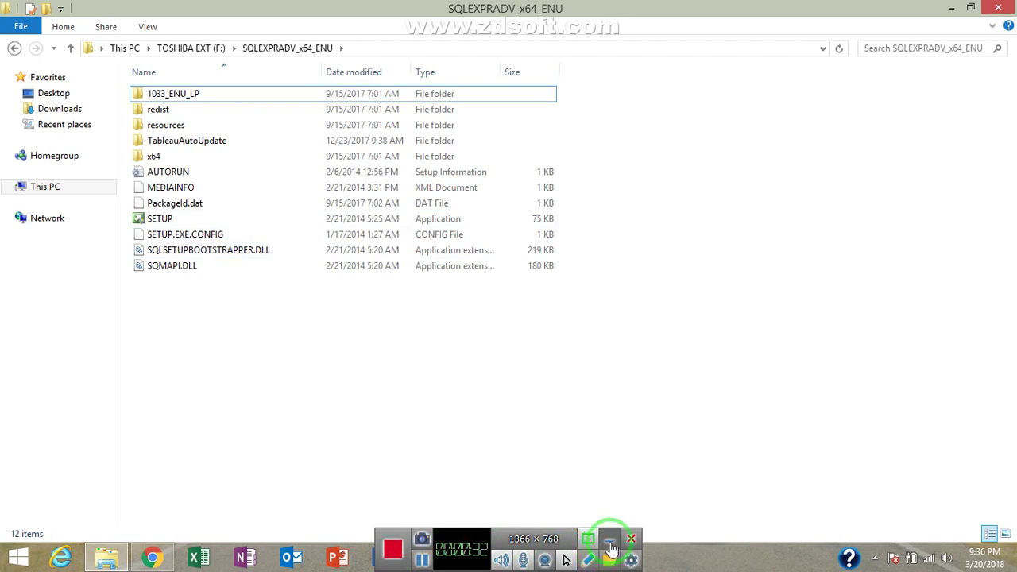
{"action": "left_click", "coordinate": [609, 545]}
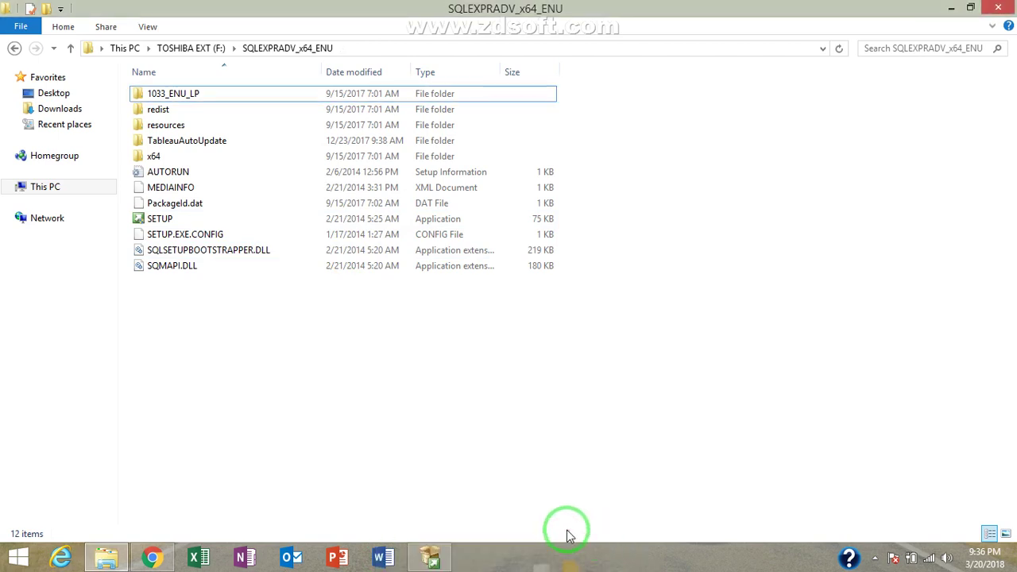
{"action": "left_click", "coordinate": [286, 50]}
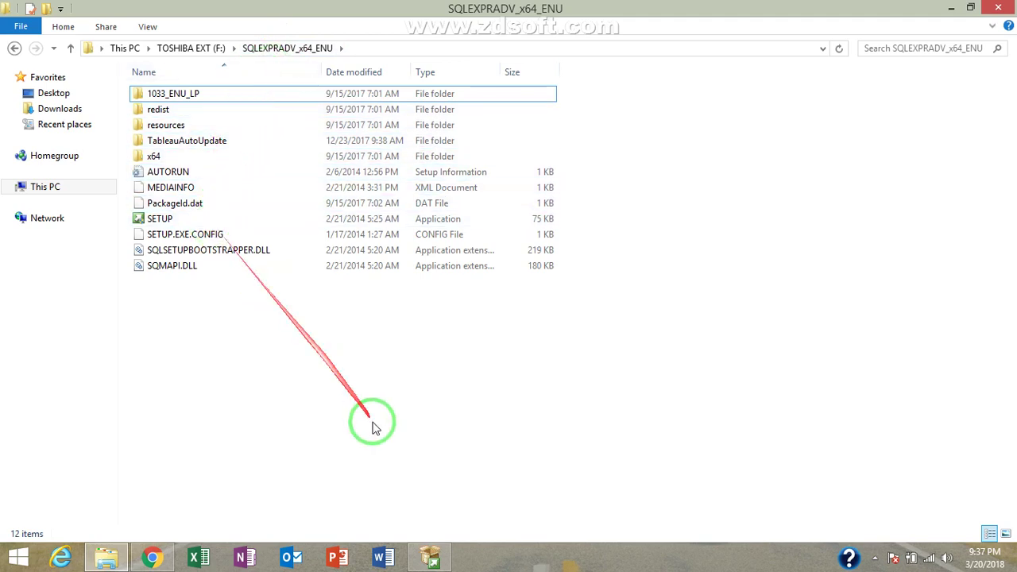
Switch to SQL Server Installation Center and launch a new SQL Server stand-alone installation
{"action": "left_click", "coordinate": [432, 561]}
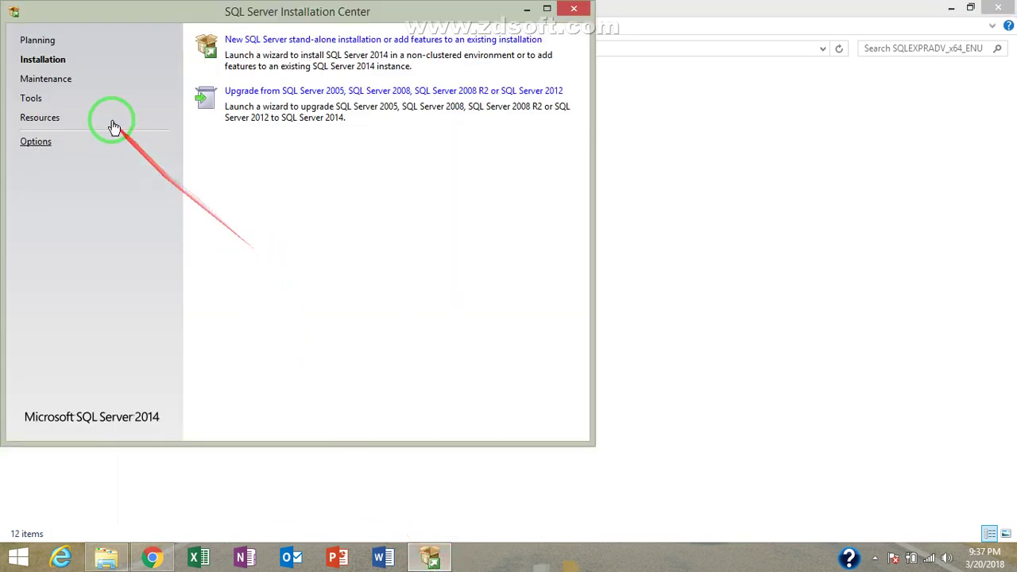
{"action": "left_click", "coordinate": [34, 42]}
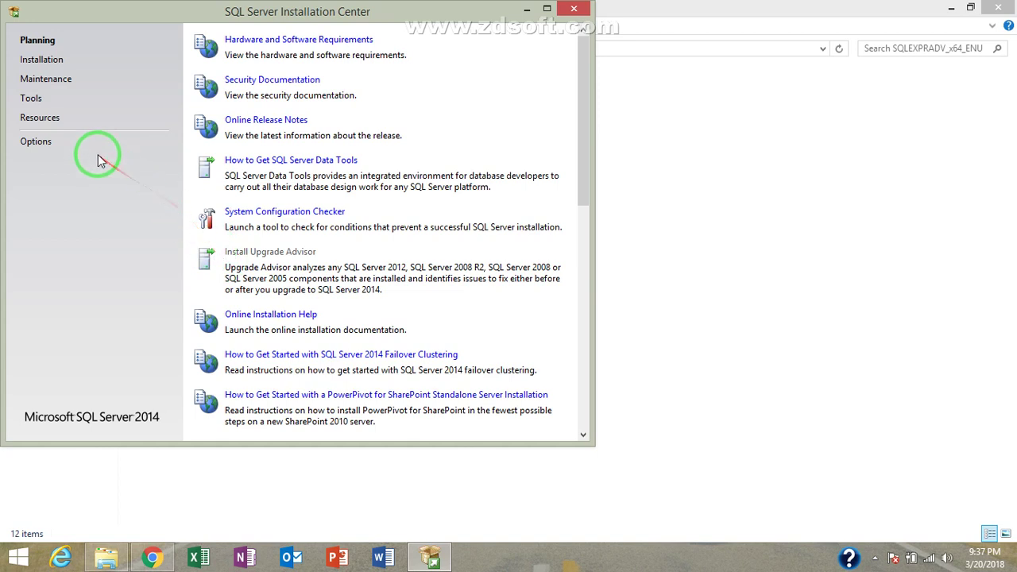
{"action": "left_click", "coordinate": [44, 60]}
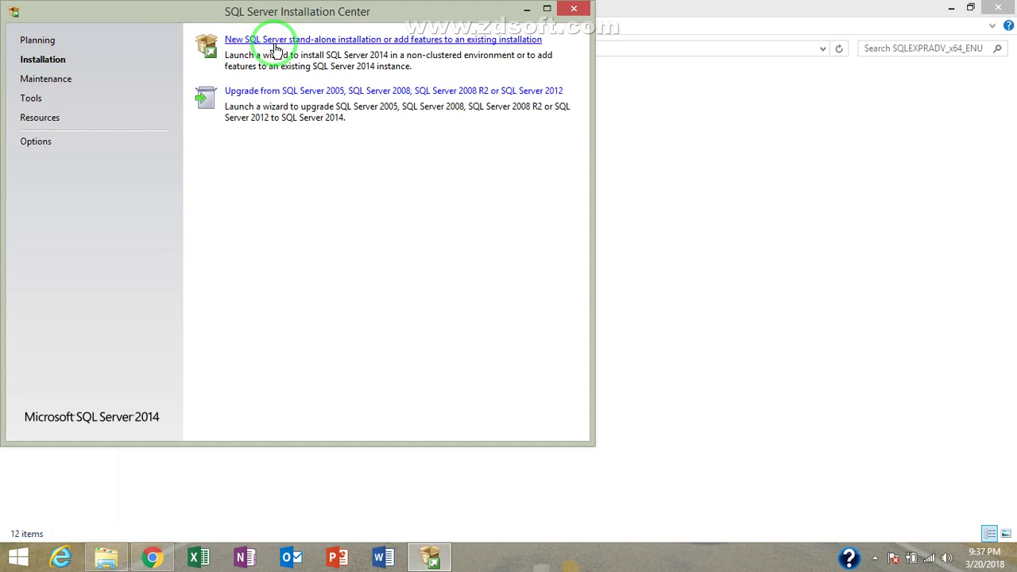
{"action": "left_click", "coordinate": [275, 46]}
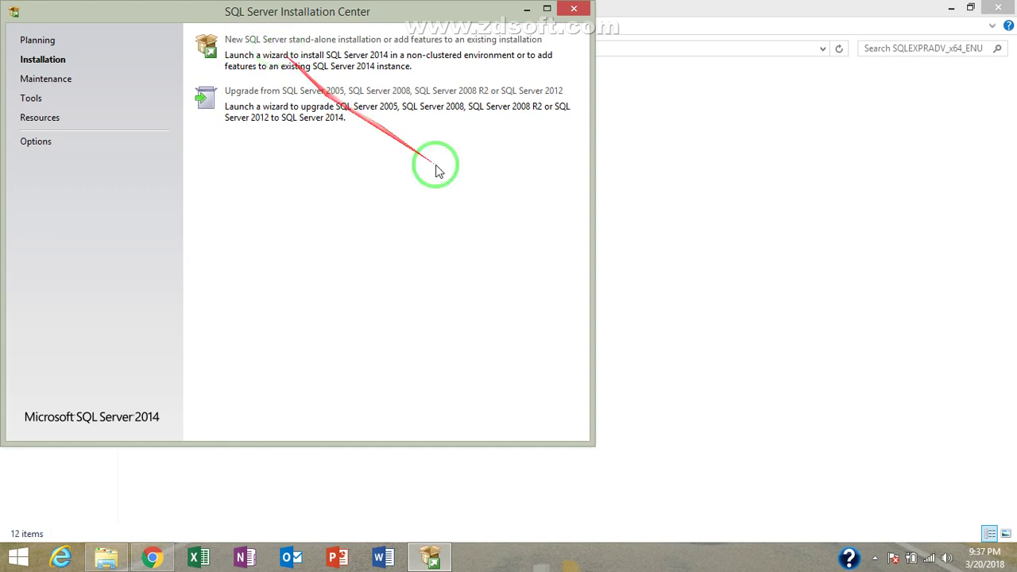
{"action": "mouse_move", "coordinate": [1016, 569]}
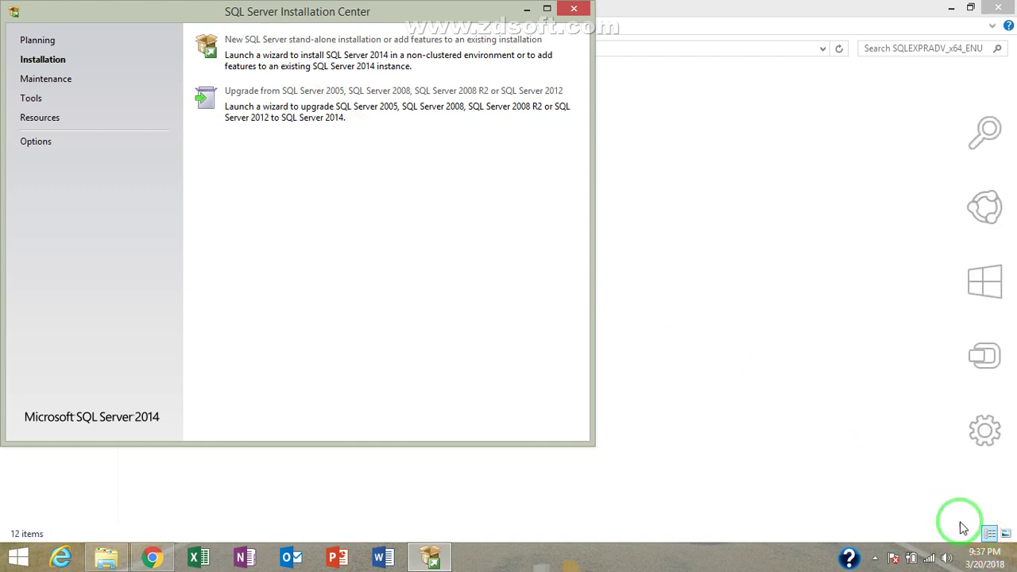
{"action": "left_click", "coordinate": [874, 559]}
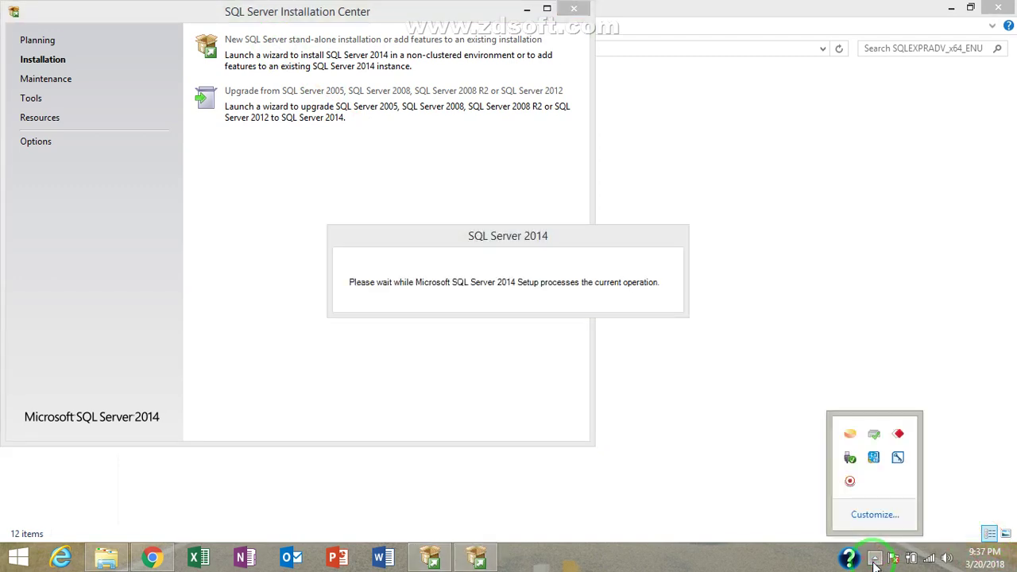
{"action": "right_click", "coordinate": [851, 483]}
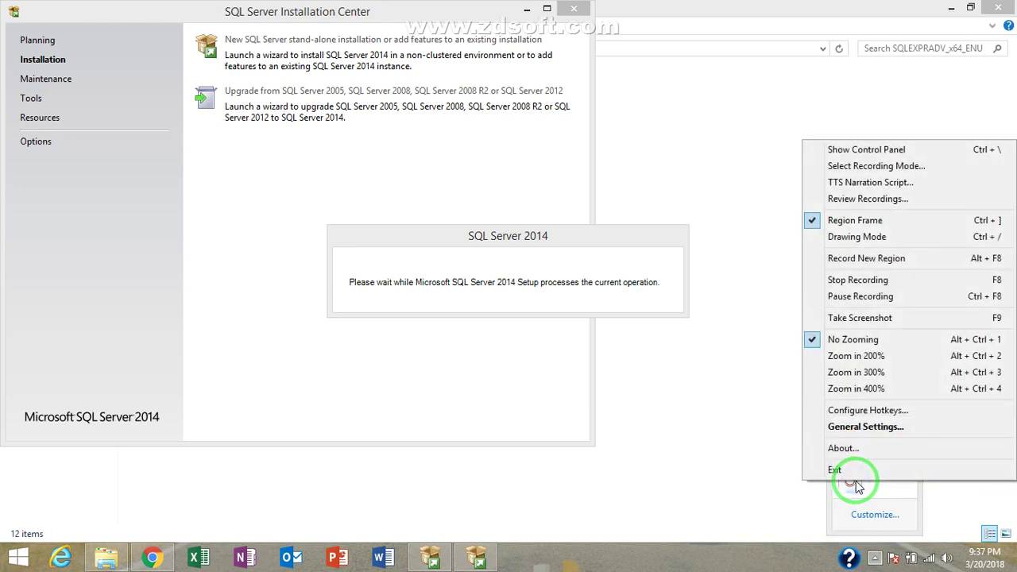
{"action": "left_click", "coordinate": [854, 154]}
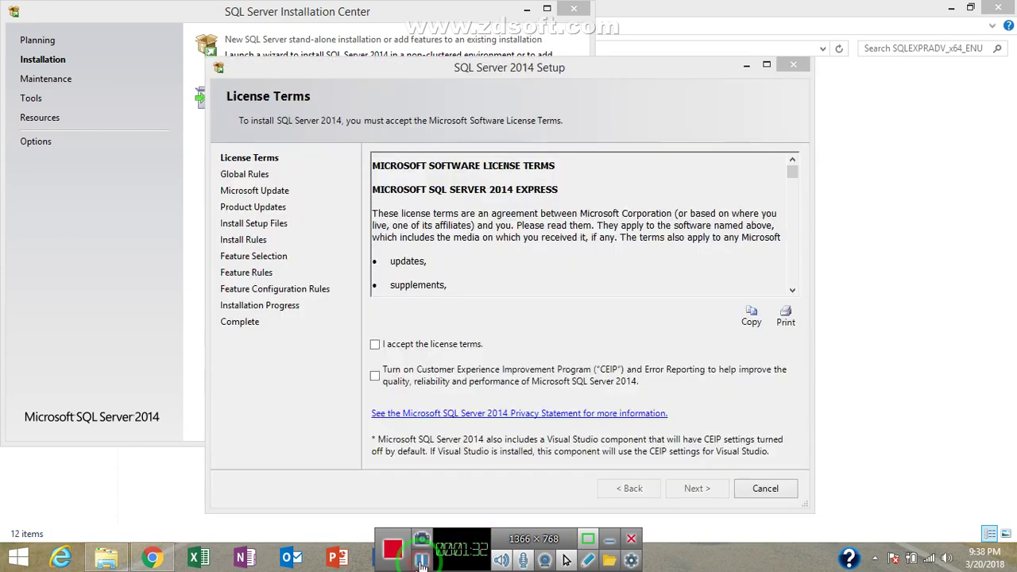
Accept the license terms and continue to feature selection with the Microsoft Update check left off
{"action": "left_click", "coordinate": [378, 348]}
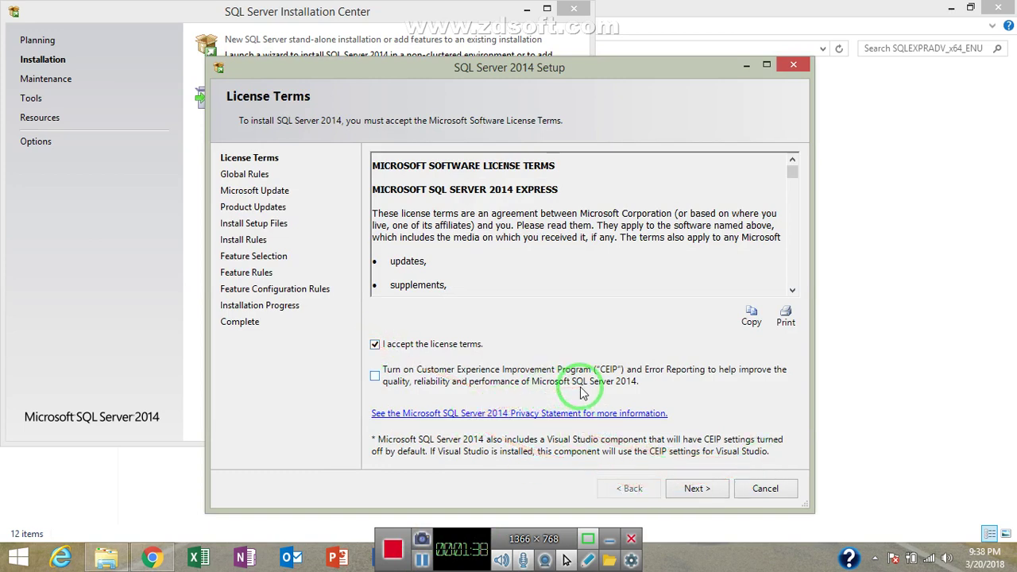
{"action": "left_click", "coordinate": [696, 489]}
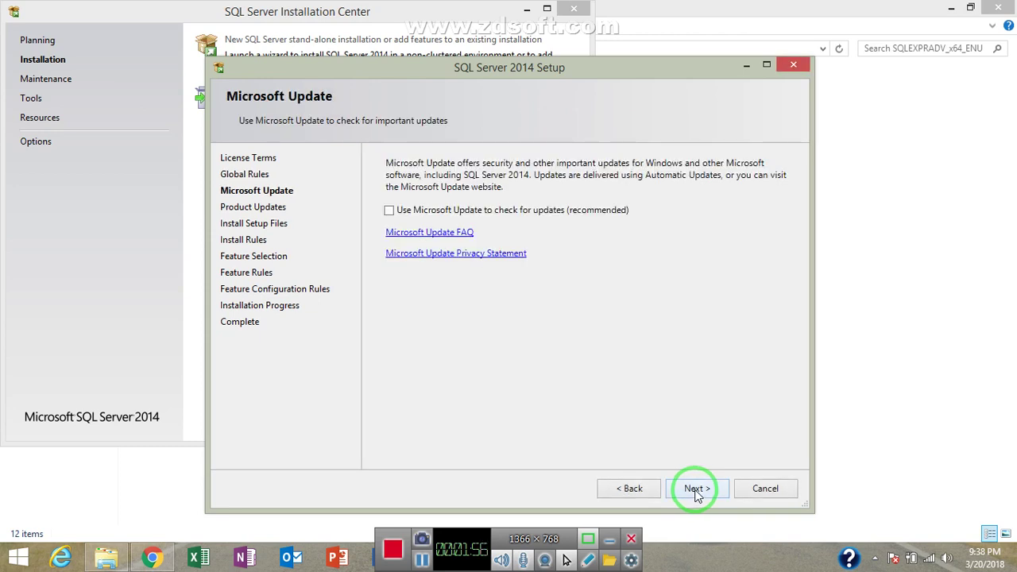
{"action": "left_click", "coordinate": [696, 489]}
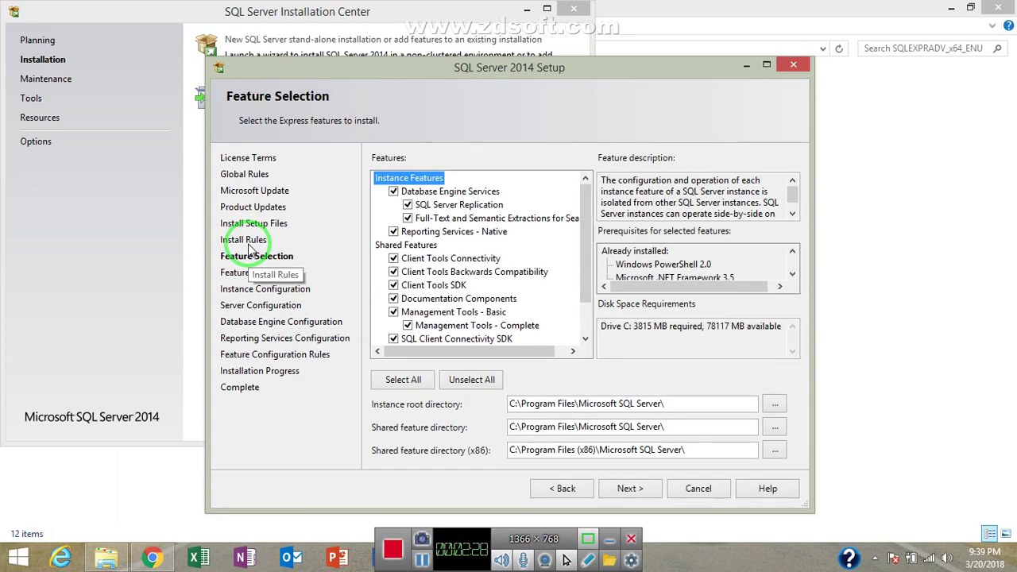
Review the Express feature list and continue with the default features and directories
{"action": "left_click_drag", "start_coordinate": [583, 270], "coordinate": [572, 313]}
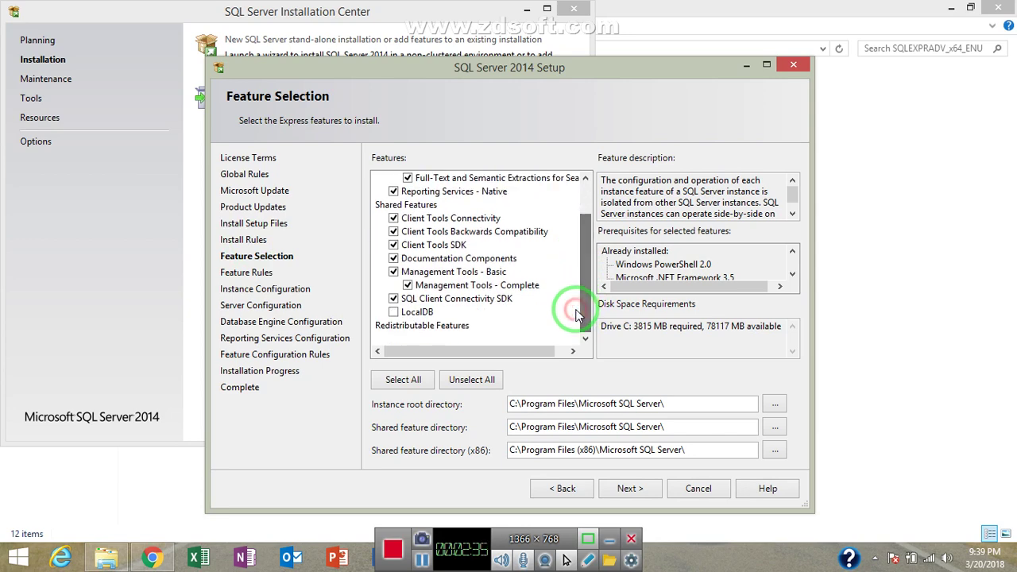
{"action": "left_click", "coordinate": [634, 487]}
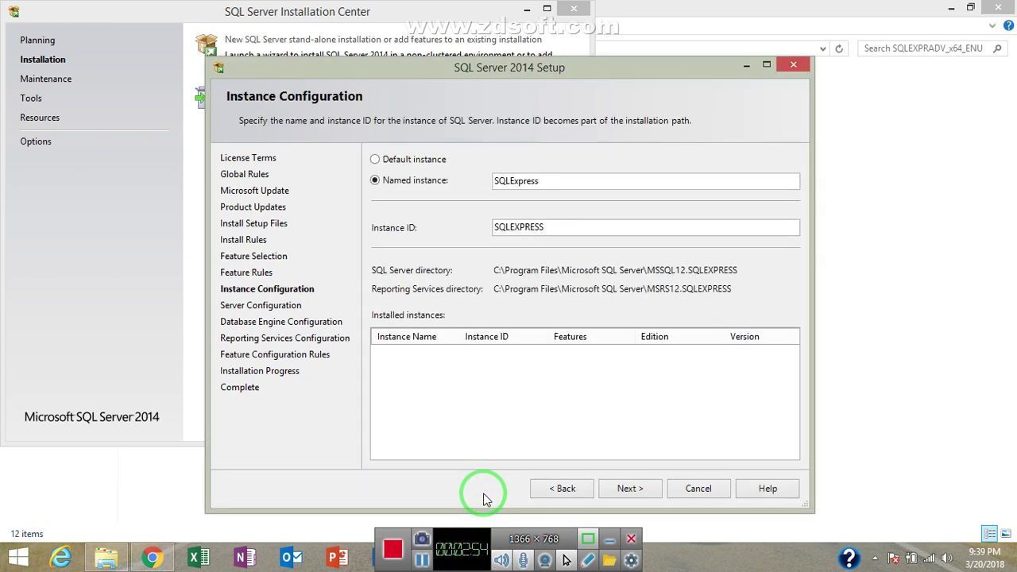
Set the named instance and its instance ID to IPT, and continue to the server configuration
{"action": "left_click", "coordinate": [549, 180]}
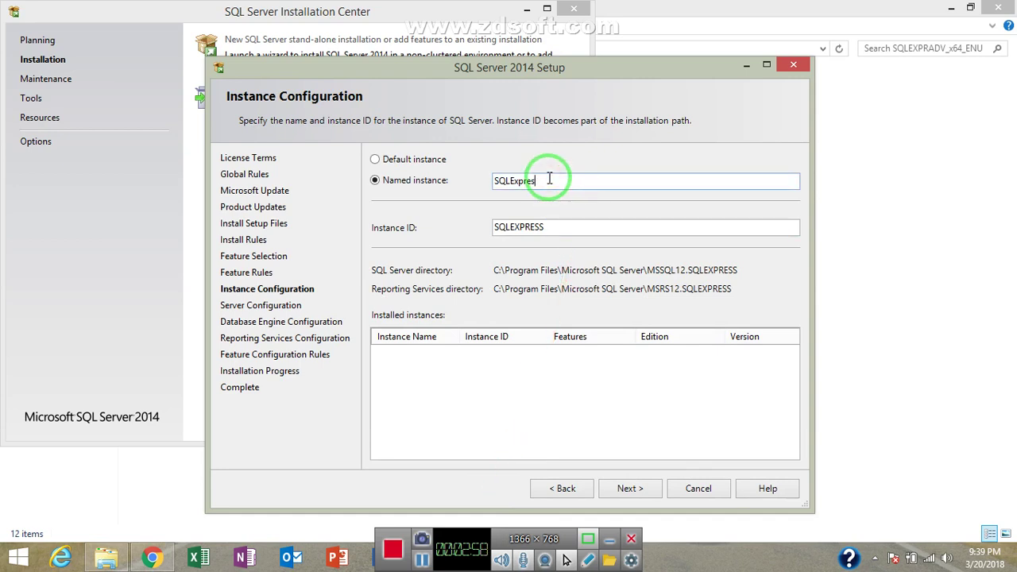
{"action": "key", "text": "BackSpace"}
{"action": "key", "text": "BackSpace"}
{"action": "key", "text": "BackSpace"}
{"action": "key", "text": "BackSpace"}
{"action": "key", "text": "BackSpace"}
{"action": "key", "text": "BackSpace"}
{"action": "key", "text": "BackSpace"}
{"action": "key", "text": "BackSpace"}
{"action": "key", "text": "BackSpace"}
{"action": "type", "text": "IPT"}
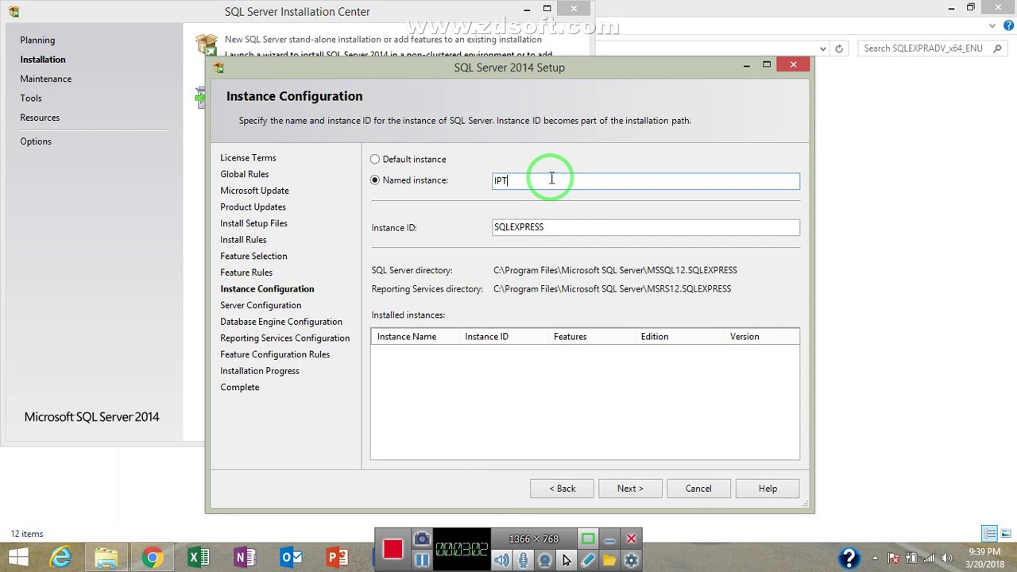
{"action": "left_click", "coordinate": [537, 227]}
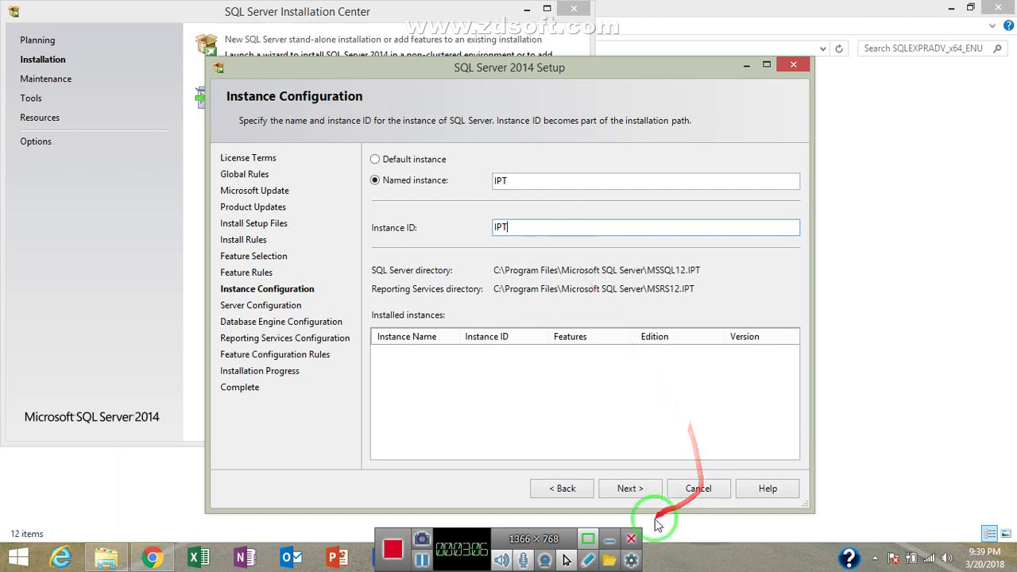
{"action": "left_click", "coordinate": [633, 489]}
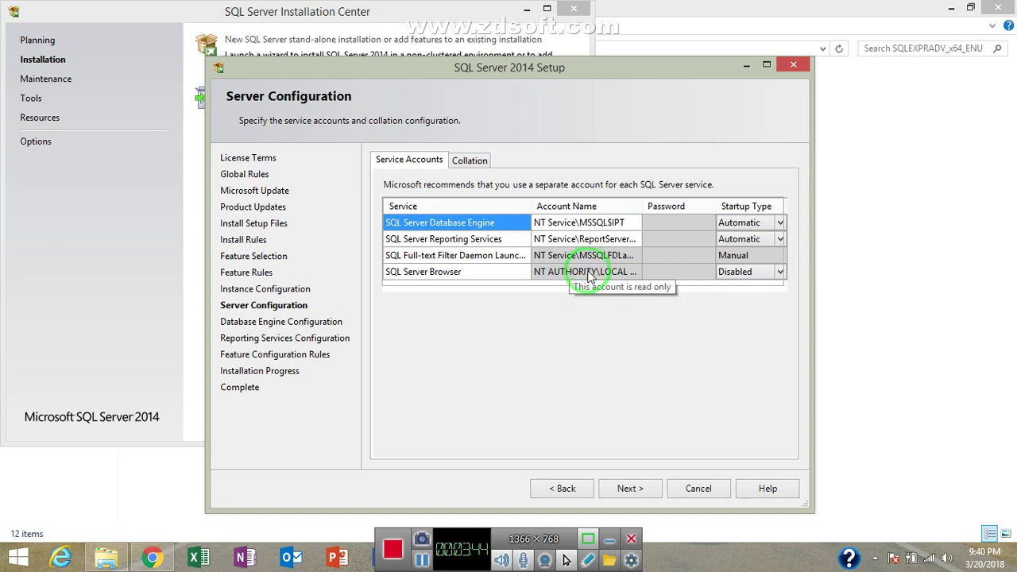
Keep the default service accounts and Windows authentication mode, and add the current user as SQL Server administrator
{"action": "left_click", "coordinate": [640, 488]}
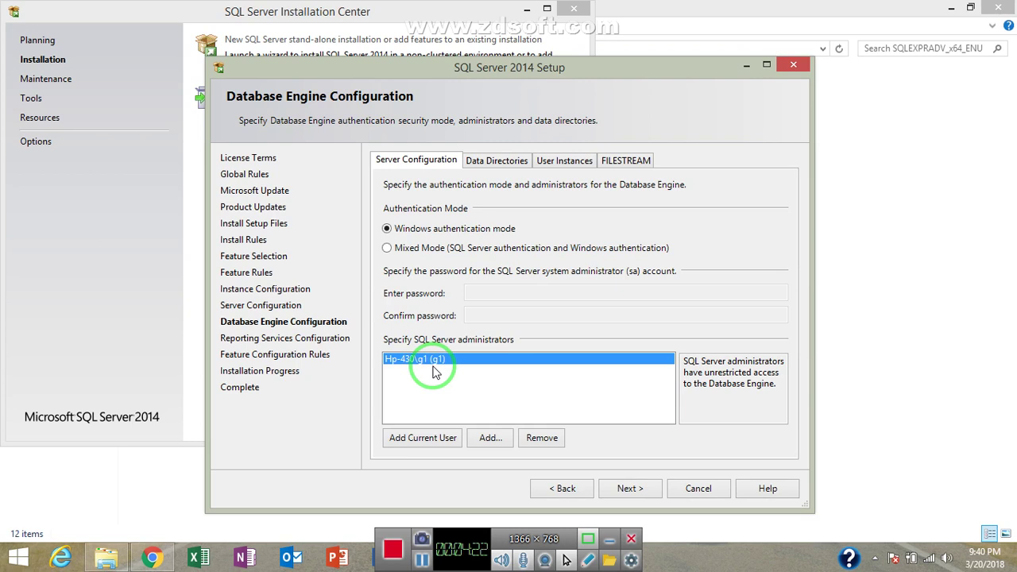
{"action": "left_click", "coordinate": [441, 440]}
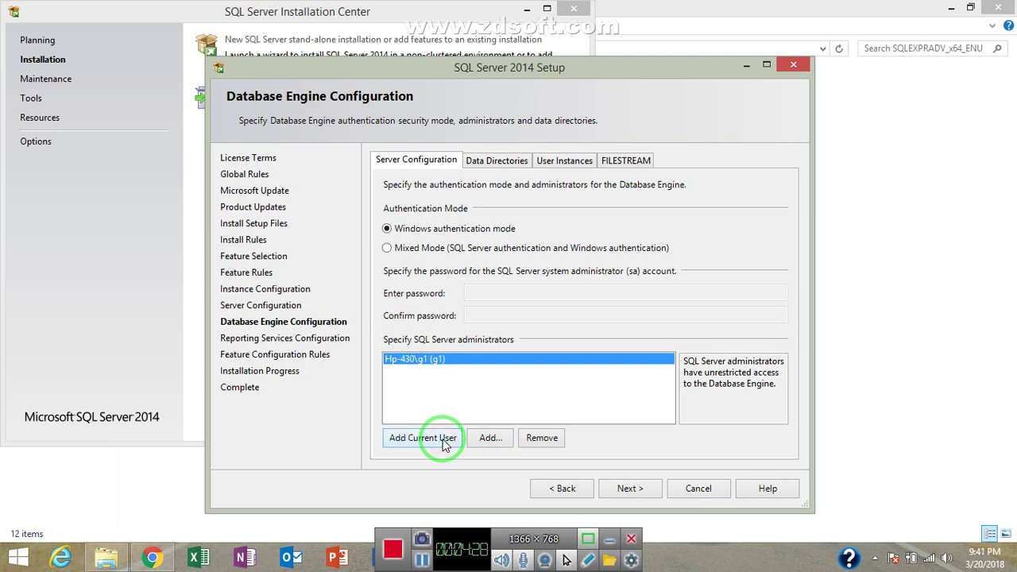
{"action": "left_click", "coordinate": [437, 444]}
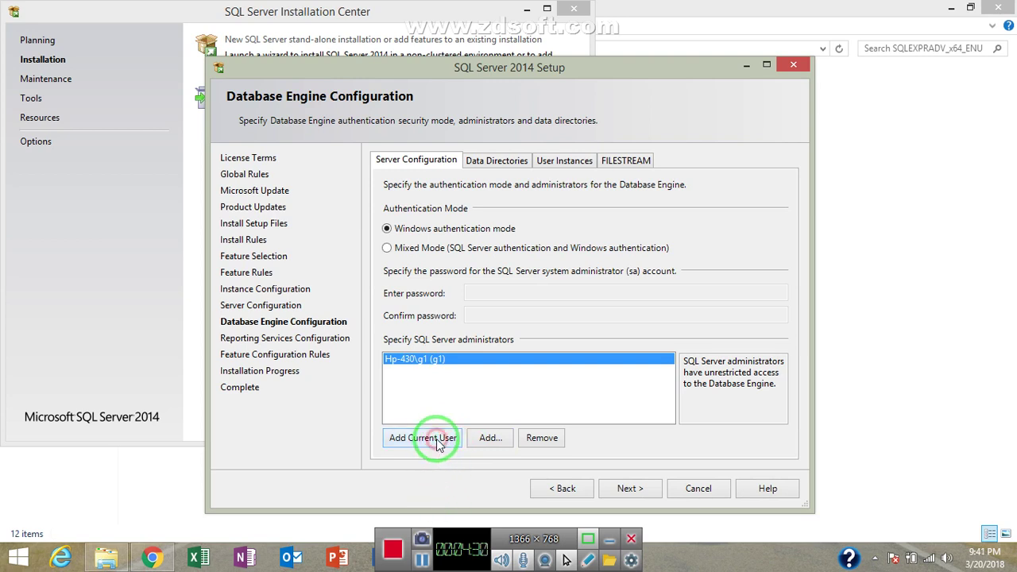
{"action": "left_click", "coordinate": [633, 489]}
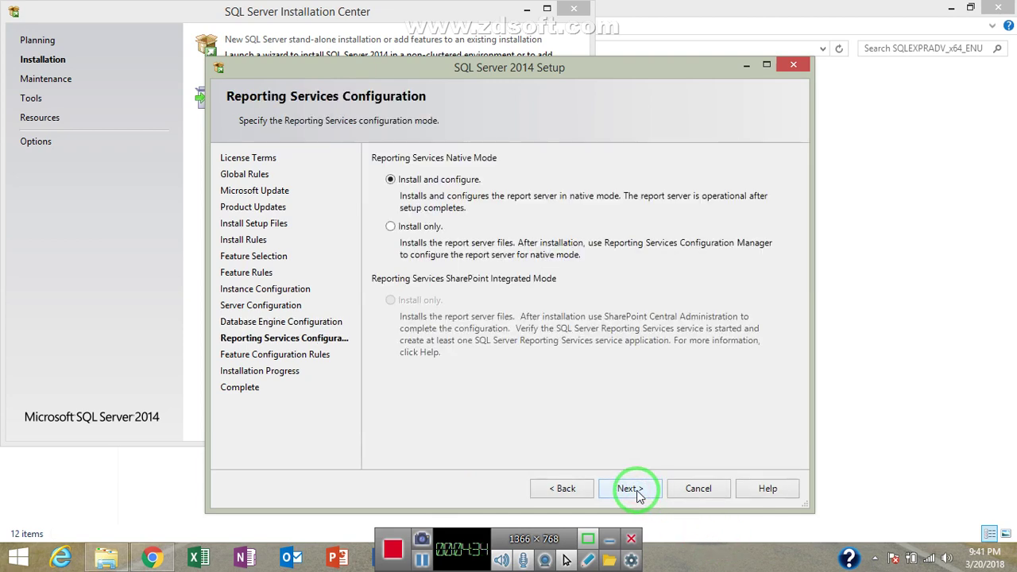
Choose Install and configure for Reporting Services Native Mode and start the installation
{"action": "left_click", "coordinate": [412, 180]}
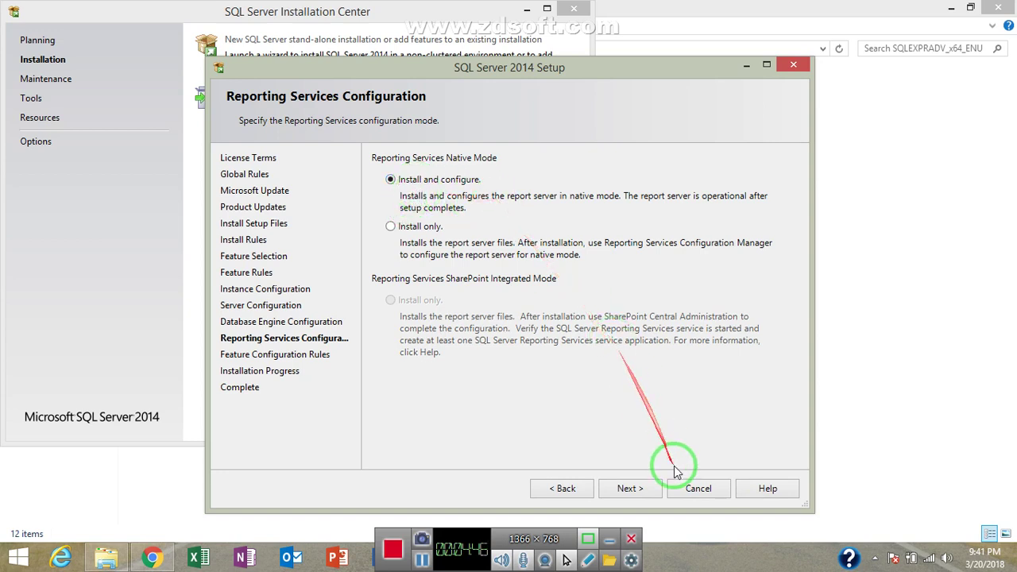
{"action": "left_click", "coordinate": [636, 489]}
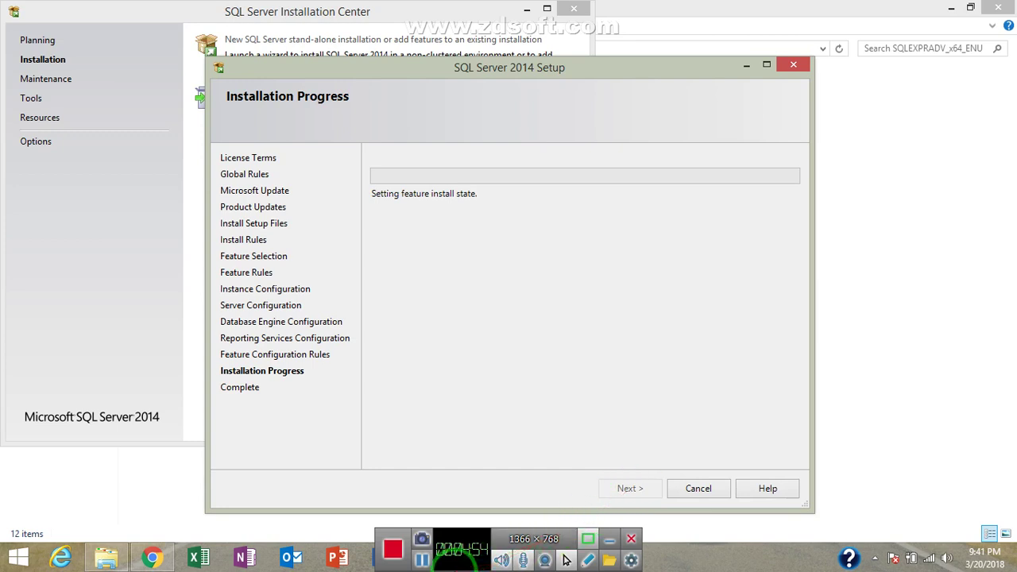
{"action": "left_click", "coordinate": [422, 561]}
{"action": "left_click", "coordinate": [423, 561]}
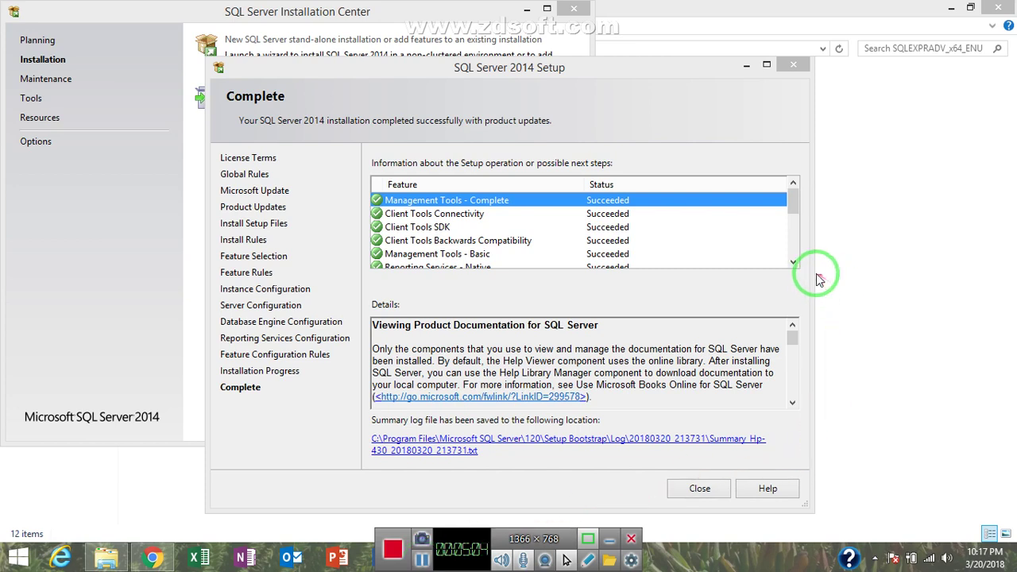
Review the status of the installed features and close the completed SQL Server 2014 setup wizard
{"action": "left_click_drag", "start_coordinate": [792, 264], "coordinate": [789, 265]}
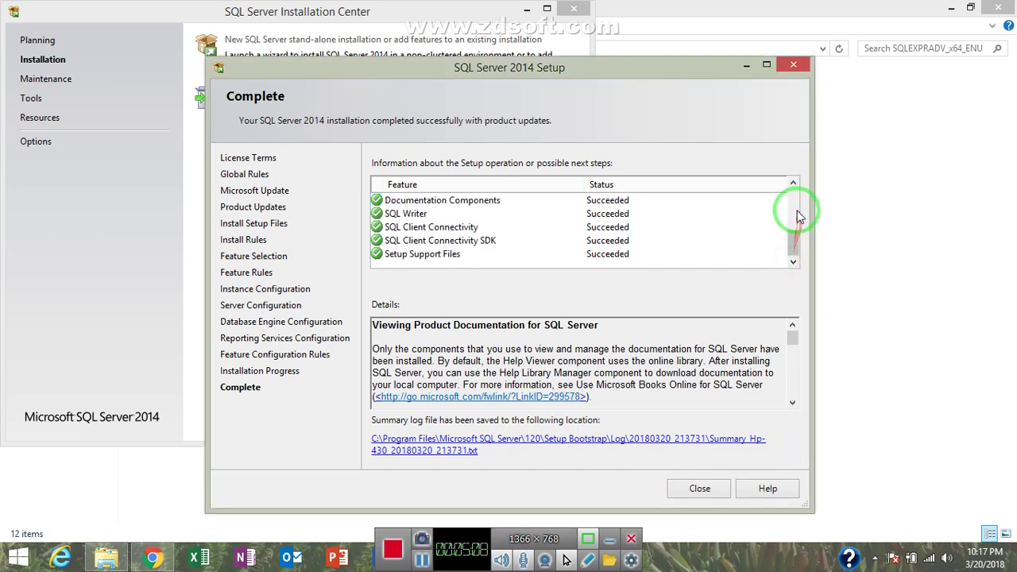
{"action": "left_click", "coordinate": [797, 213]}
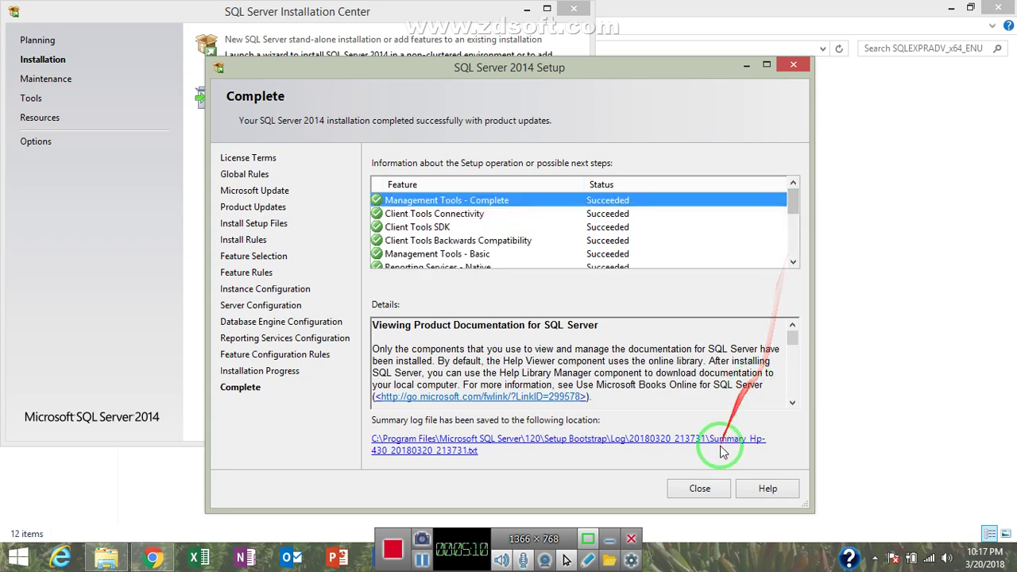
{"action": "left_click", "coordinate": [700, 491]}
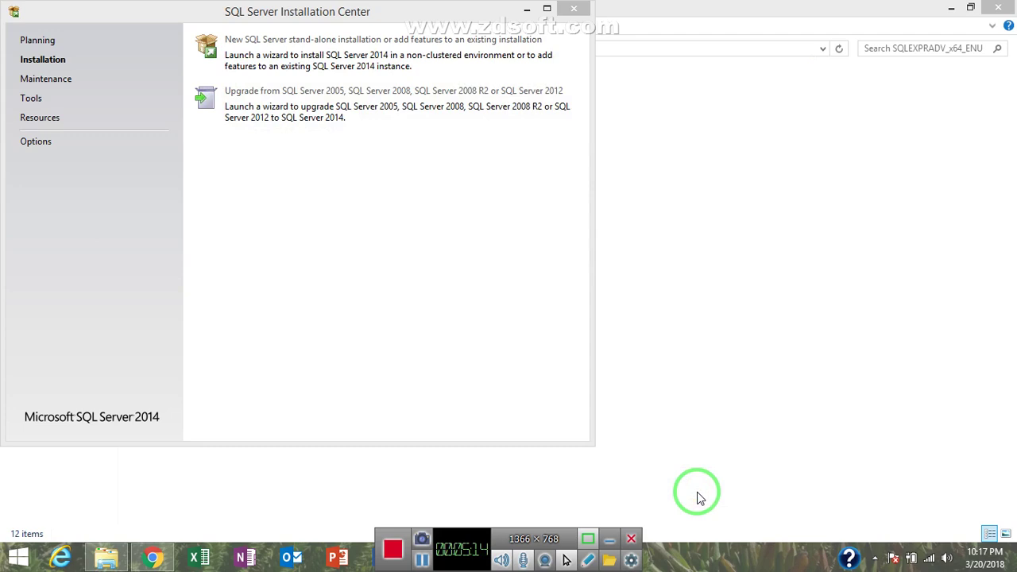
Close SQL Server Installation Center and the SQLEXPRADV_x64_ENU folder window
{"action": "left_click", "coordinate": [571, 10]}
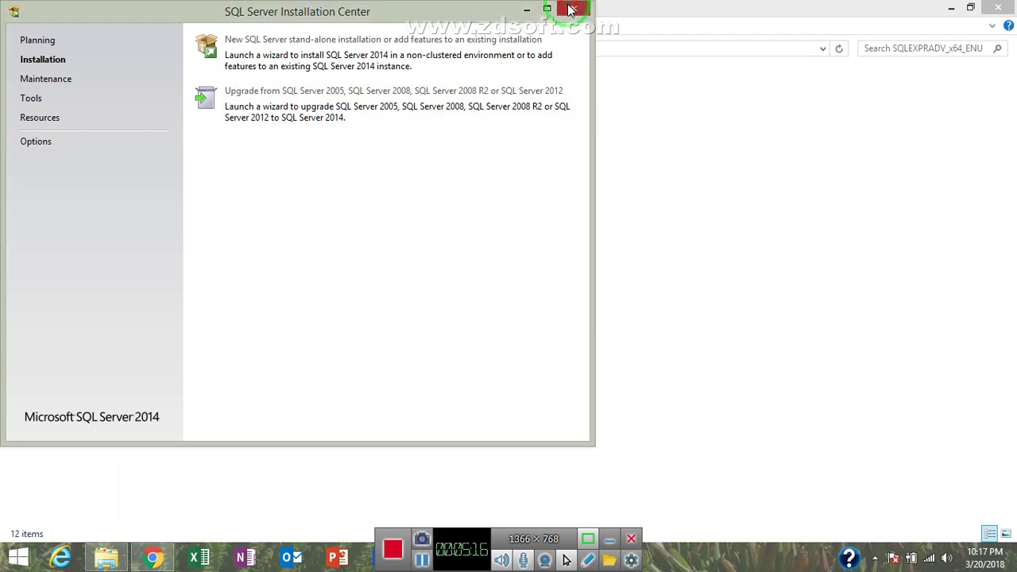
{"action": "left_click", "coordinate": [574, 12]}
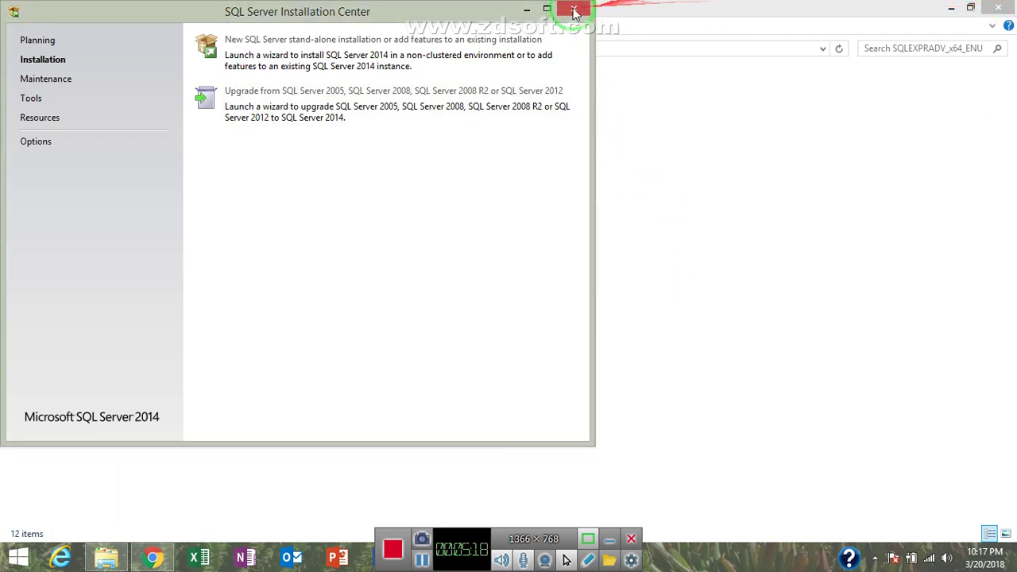
{"action": "left_click", "coordinate": [1001, 8]}
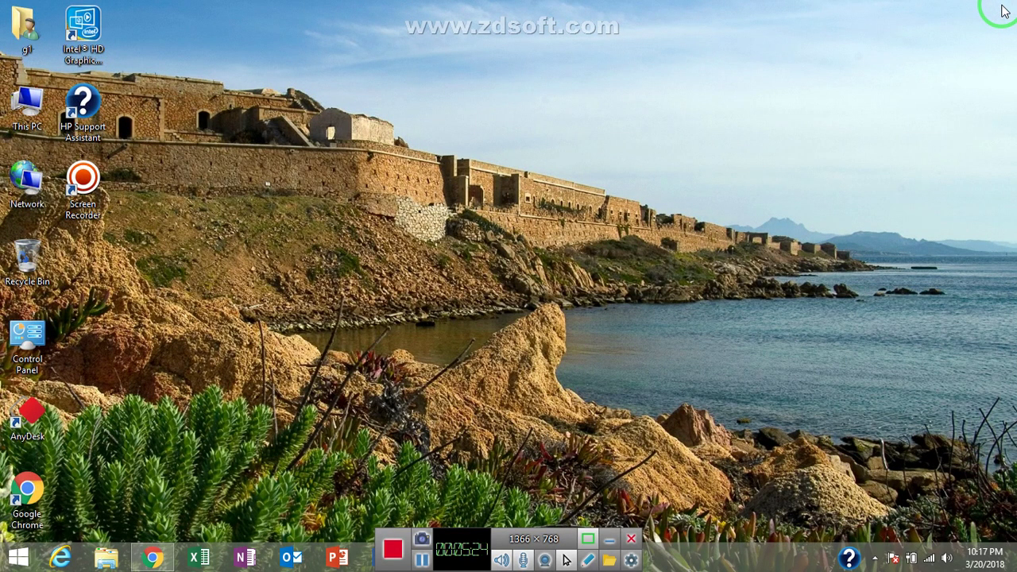
Search the computer for "sql m" and launch SQL Server 2014 Management Studio
{"action": "key", "text": "super"}
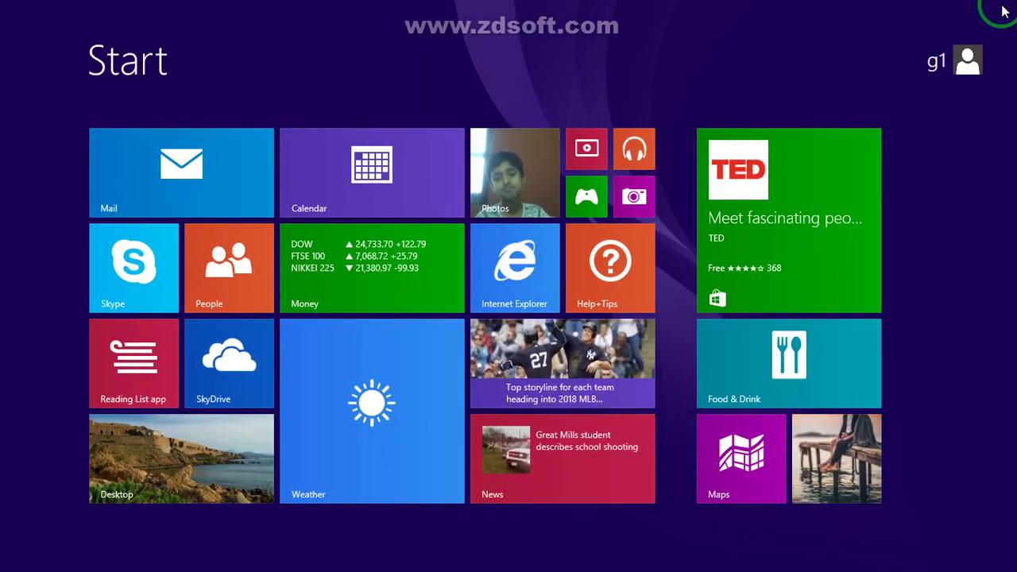
{"action": "type", "text": "sql"}
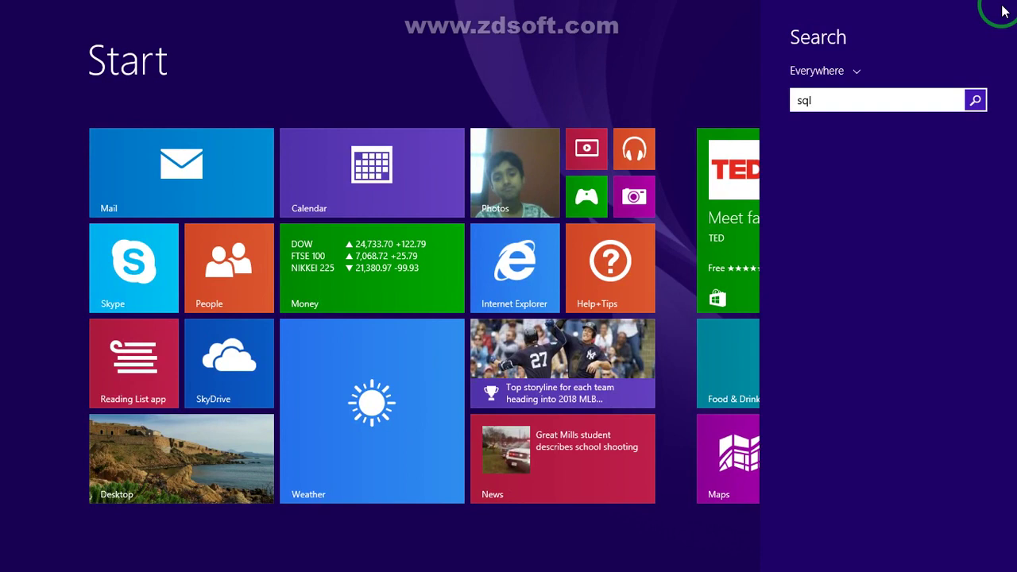
{"action": "key", "text": "Down"}
{"action": "type", "text": "m"}
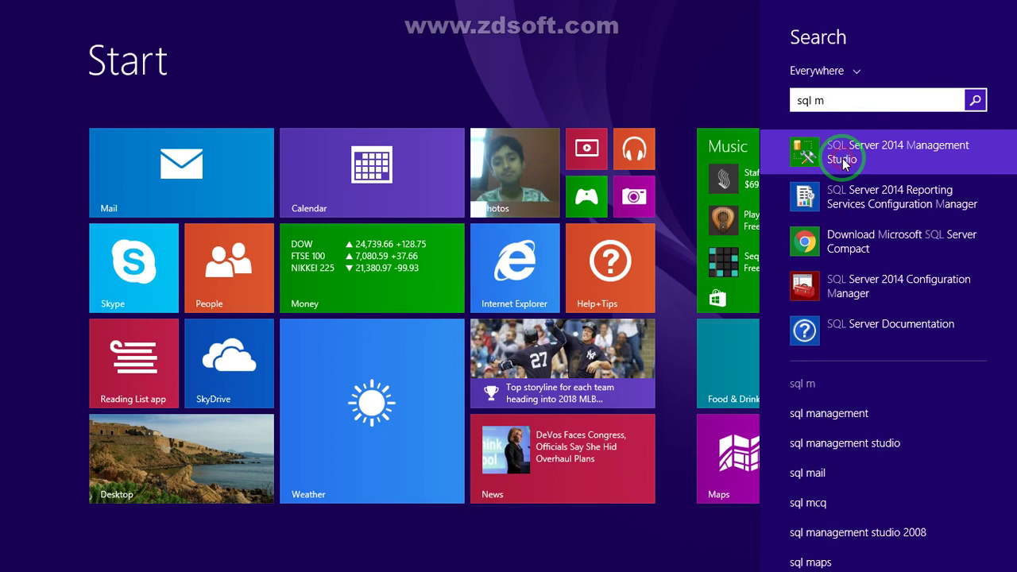
{"action": "left_click", "coordinate": [850, 153]}
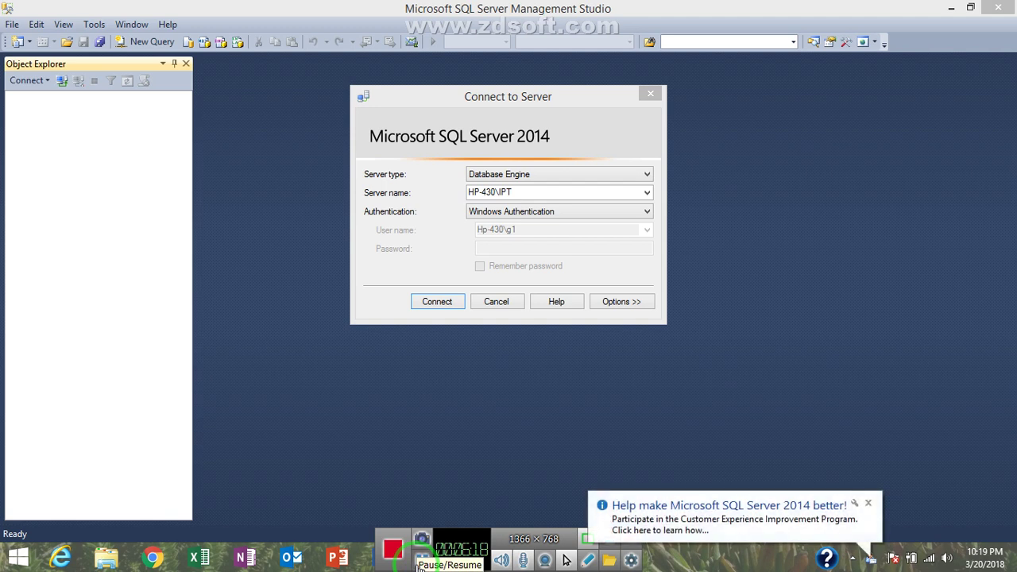
Connect to the Database Engine on server HP-430\IPT, keeping Windows Authentication
{"action": "left_click_drag", "start_coordinate": [480, 194], "coordinate": [510, 188]}
{"action": "left_click", "coordinate": [510, 188]}
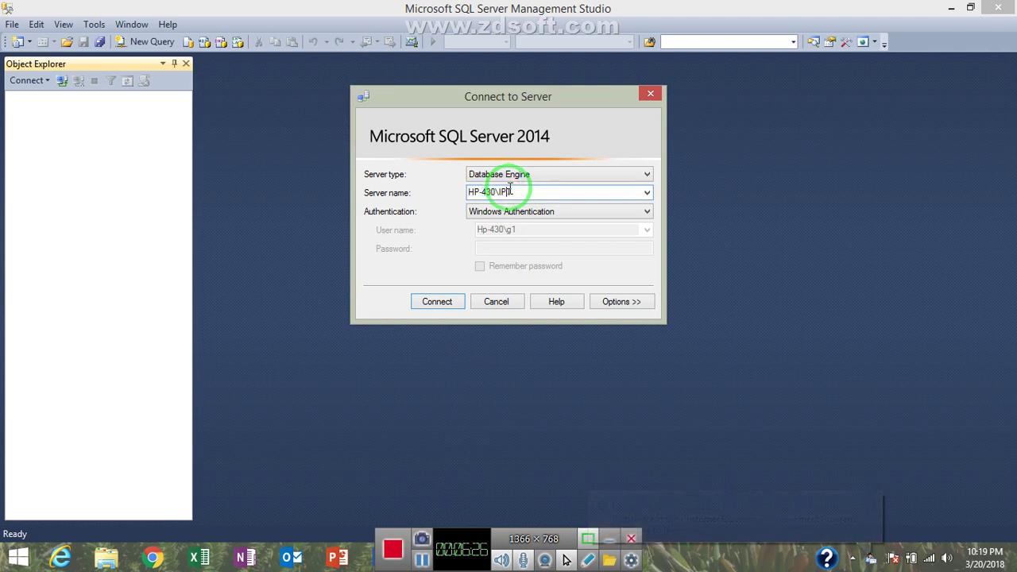
{"action": "left_click", "coordinate": [514, 216]}
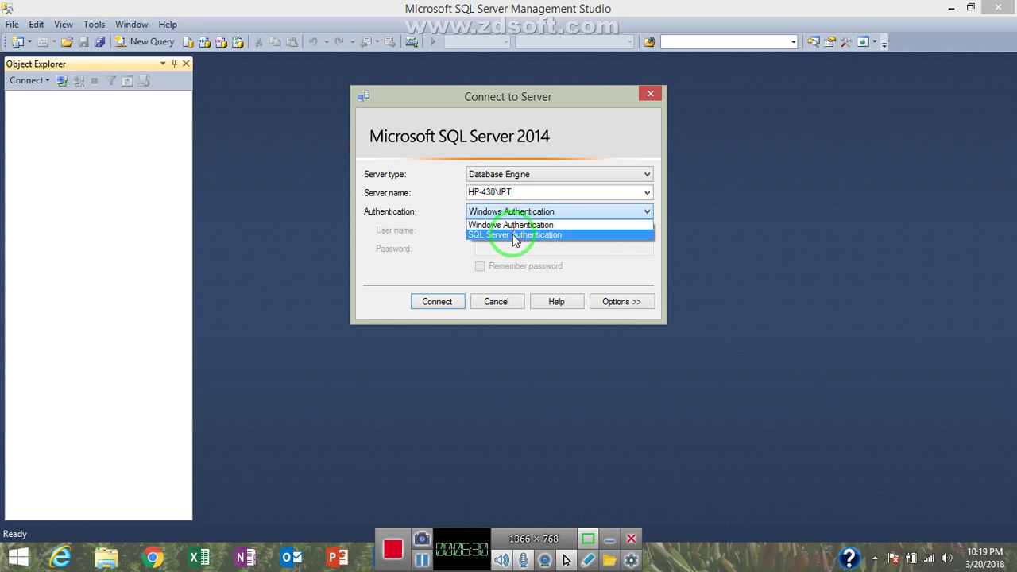
{"action": "left_click", "coordinate": [433, 244]}
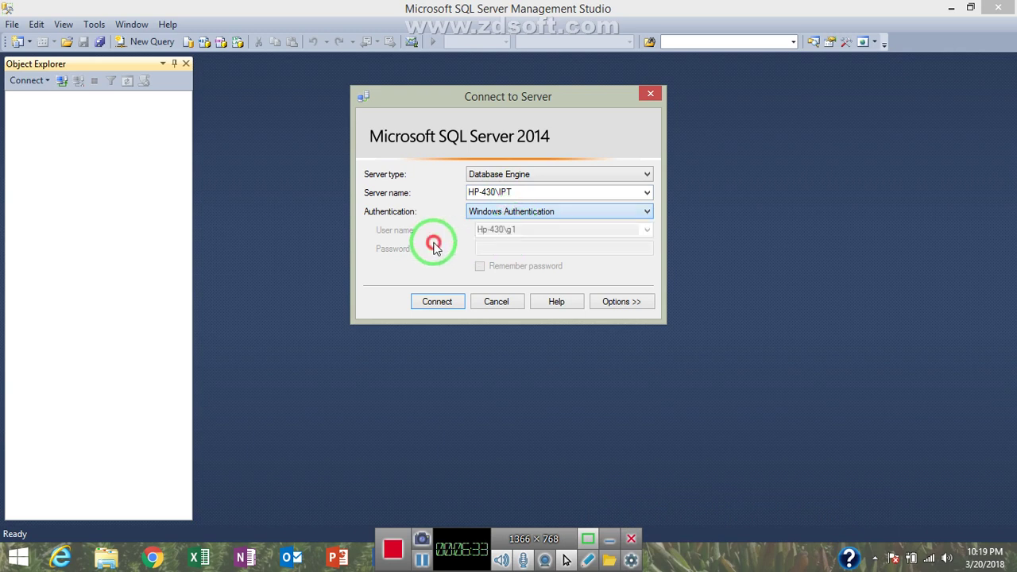
{"action": "left_click", "coordinate": [437, 302]}
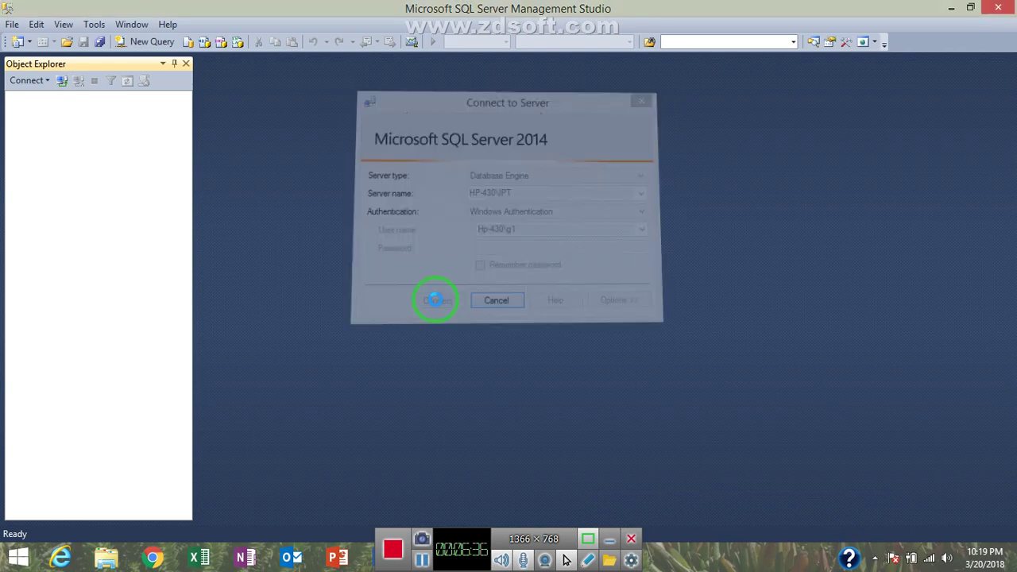